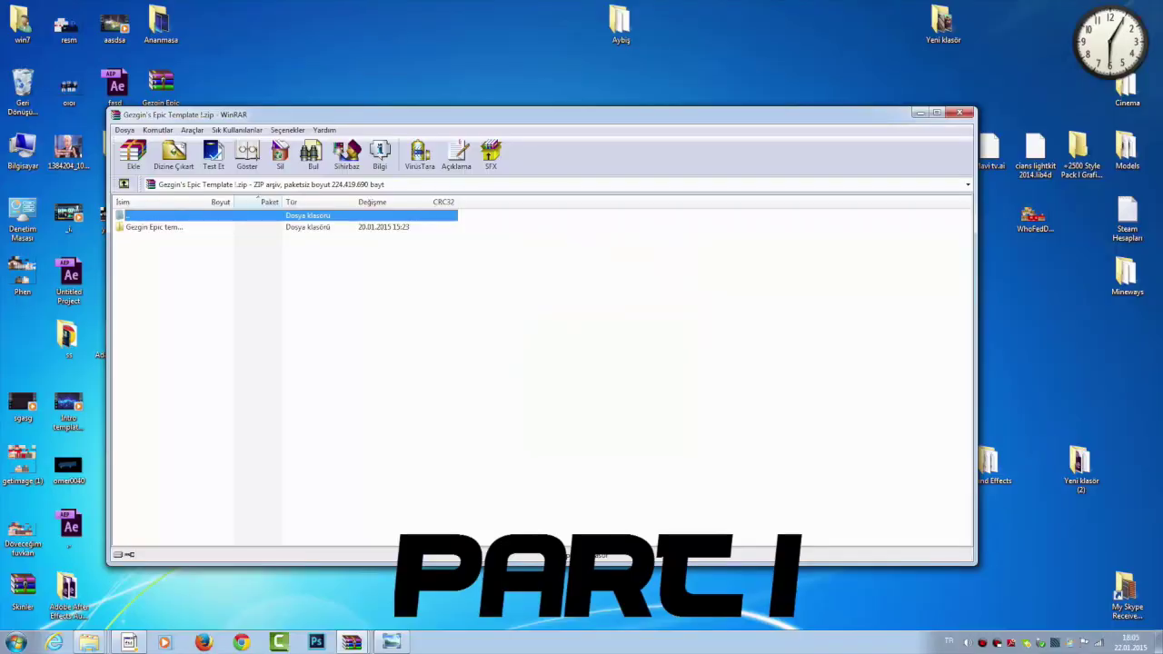
Extract the Gezgin Epic template folder to the desktop, close WinRAR, and open the extracted folder.
left_click(154, 227)
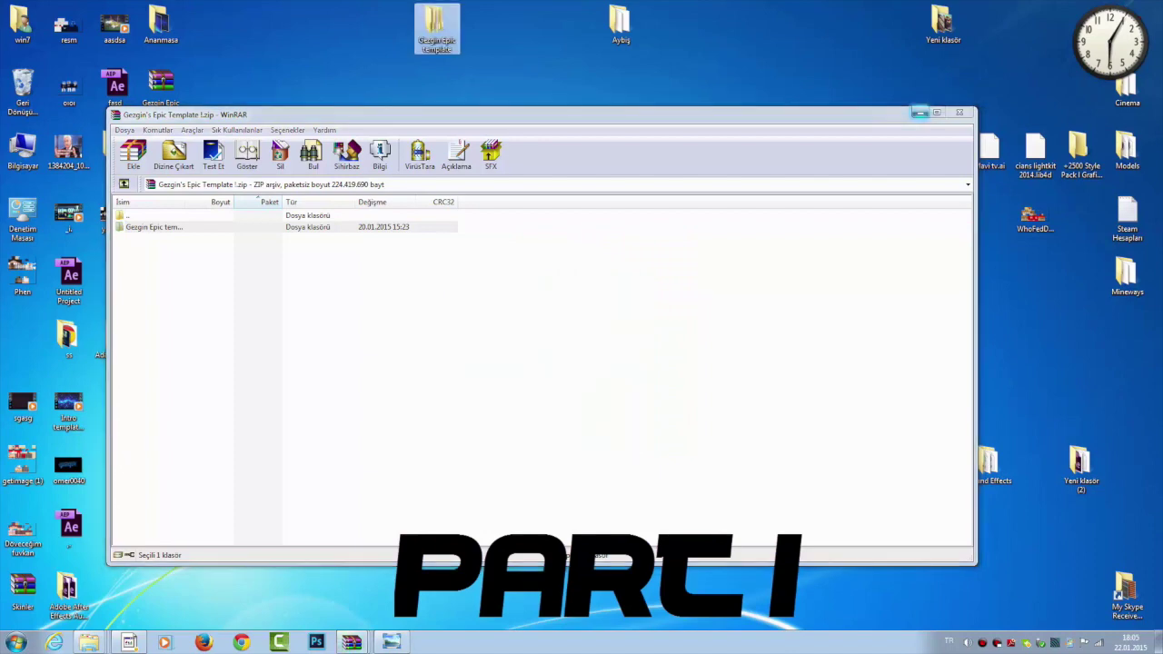
left_click(960, 113)
double_click(435, 23)
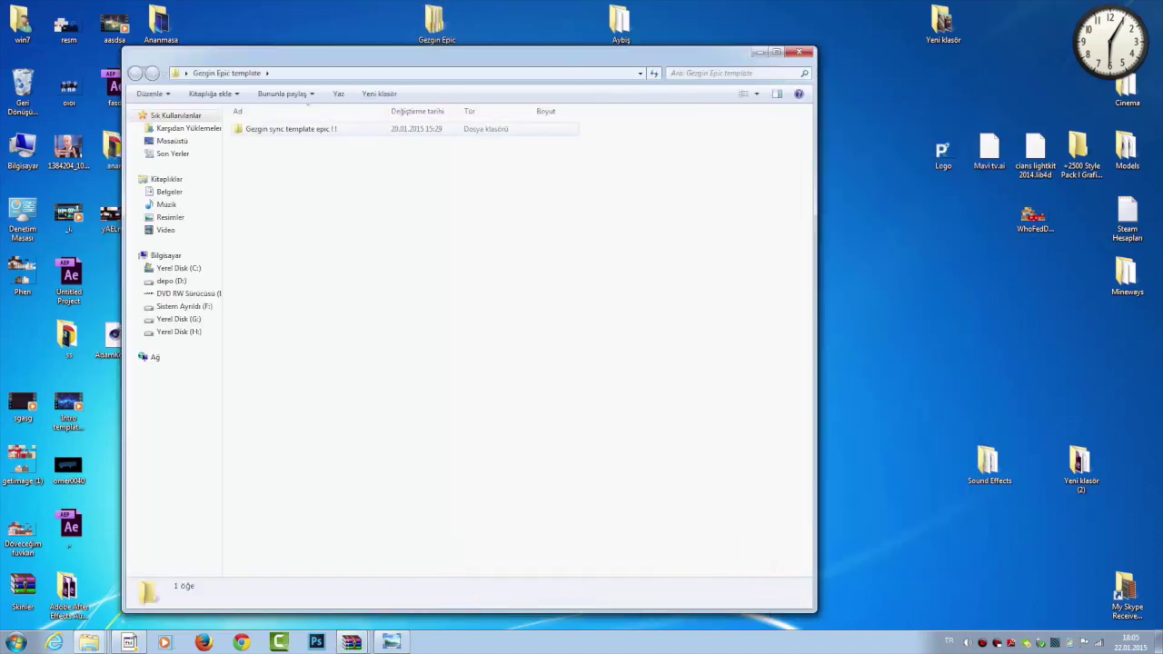
Open the C4d part by Gezgin scene from the Gezgin sync template epic !! subfolder.
double_click(264, 128)
left_click(276, 154)
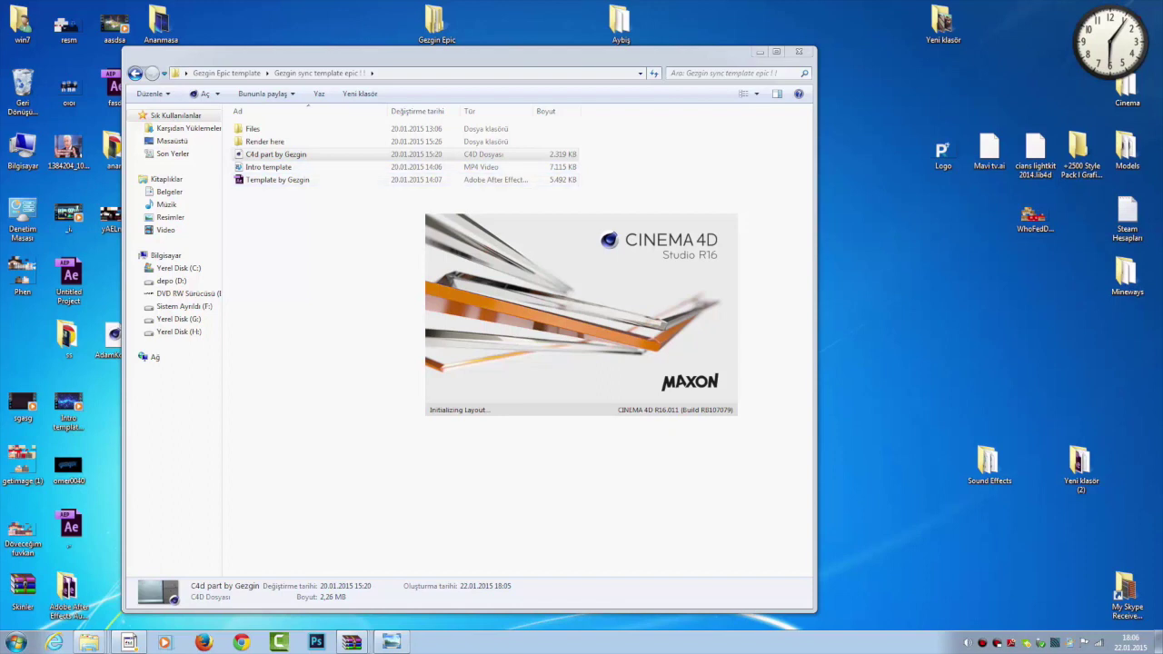
left_click(760, 52)
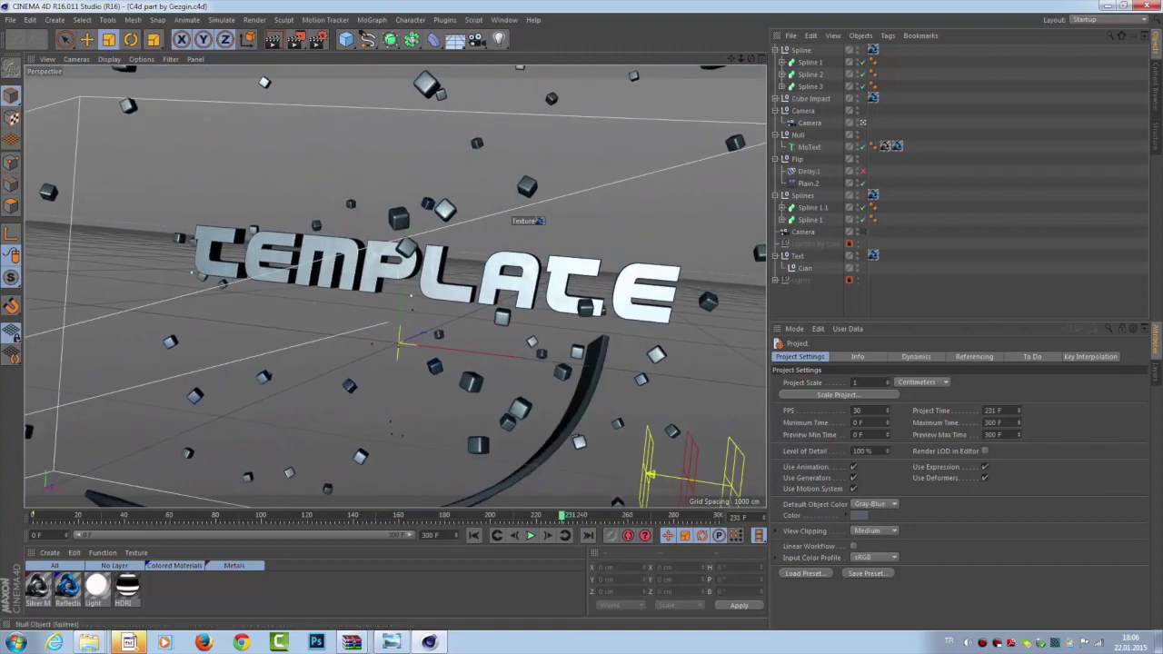
Select MoText to show its TEMPLATE text at 200 cm height and 60 cm depth.
left_click(809, 147)
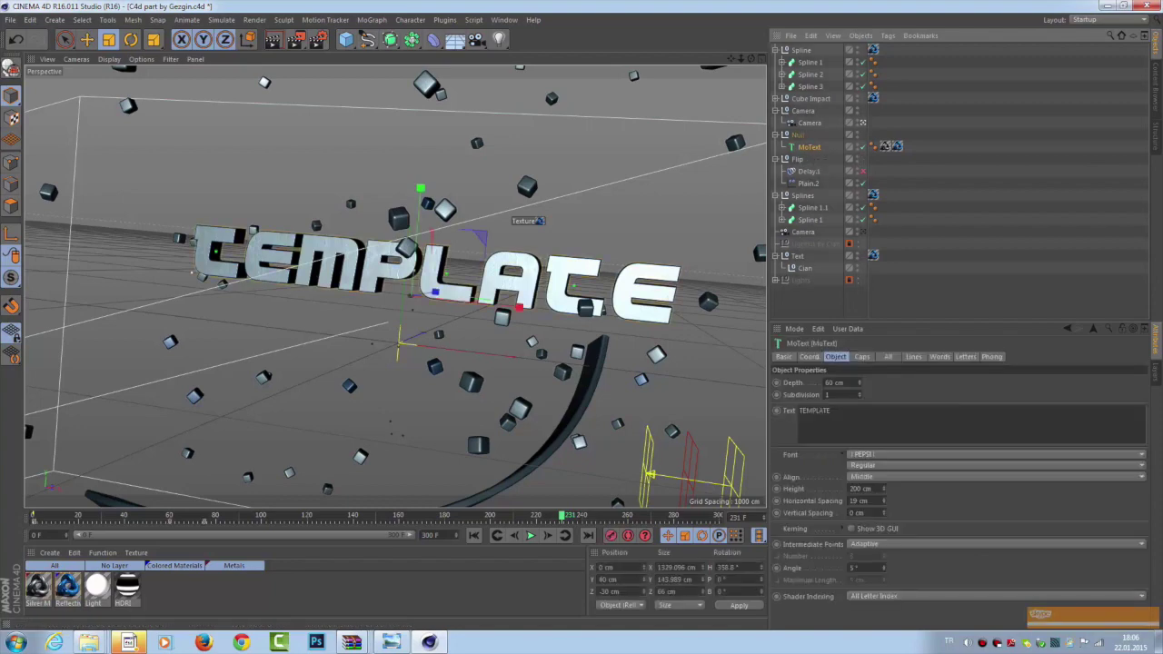
Replace the MoText text TEMPLATE with YOURNAME in the Attribute Manager.
double_click(813, 410)
key("BackSpace")
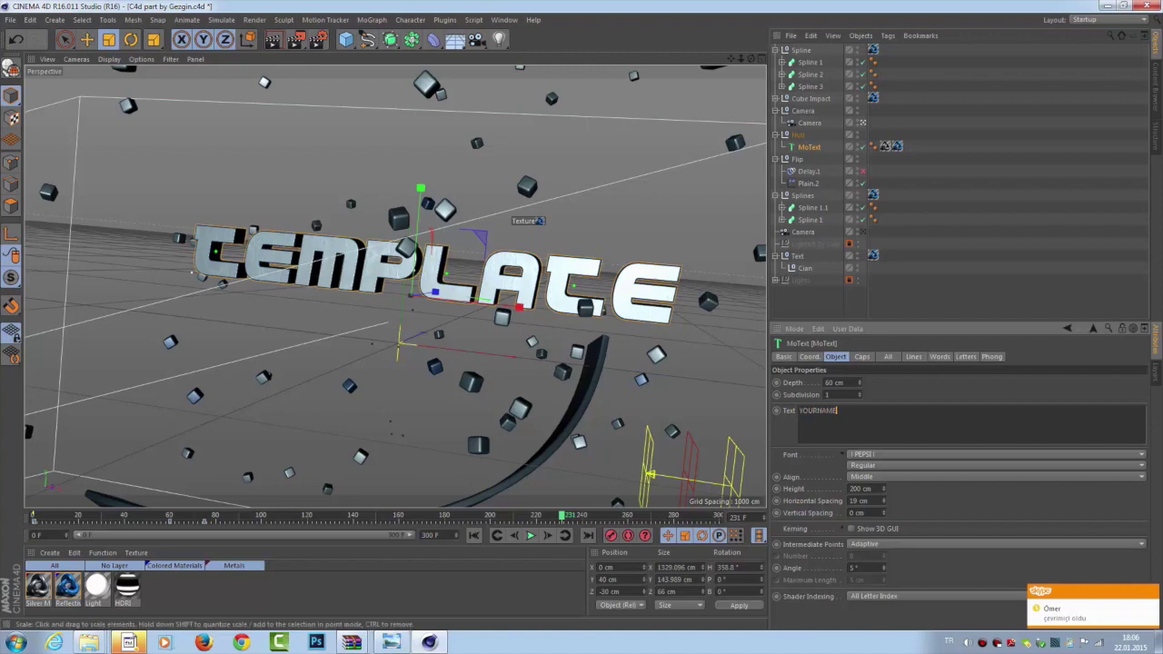
left_click(999, 296)
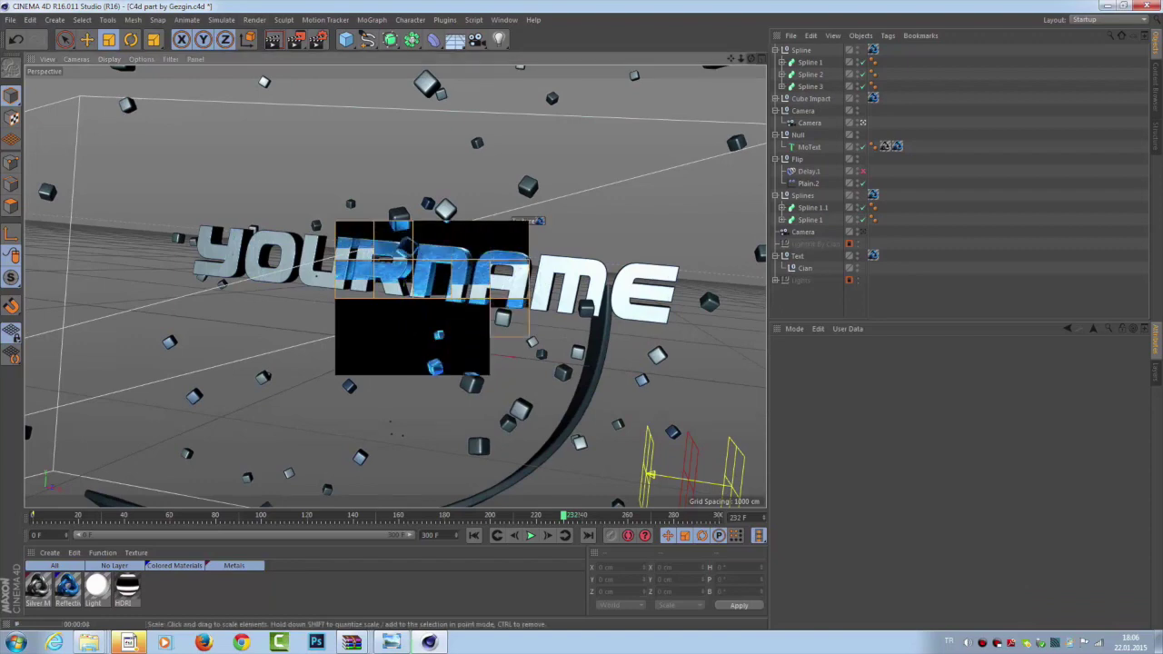
In Render Settings' Save page, start choosing the output file location from the desktop.
left_click(317, 40)
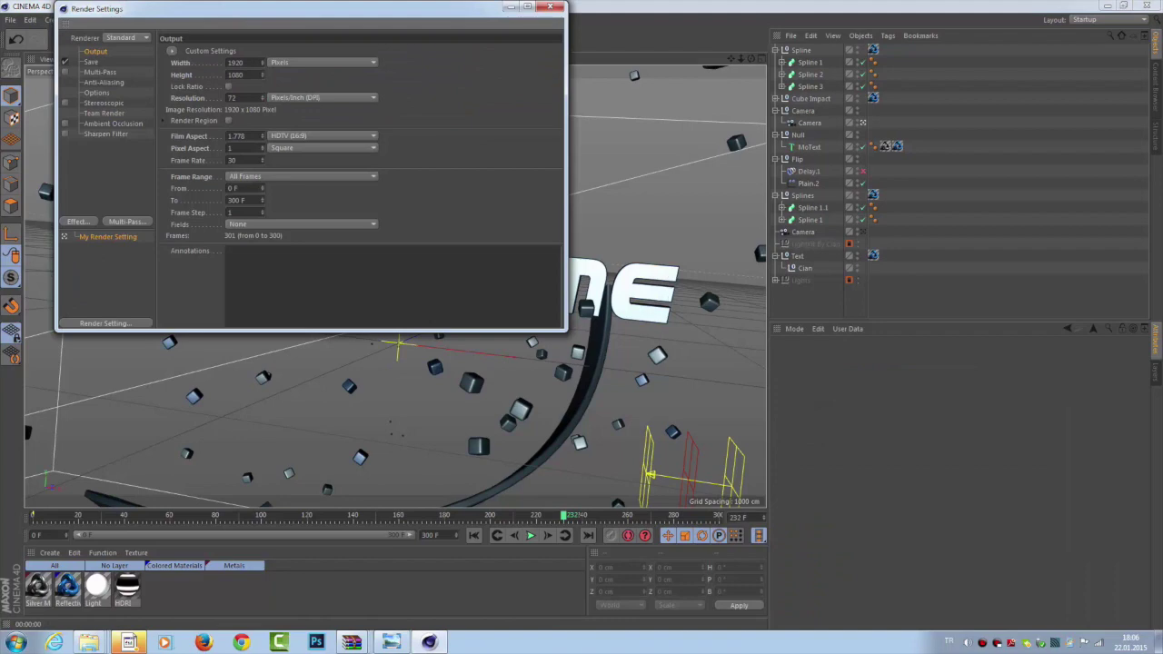
left_click(91, 62)
left_click(547, 71)
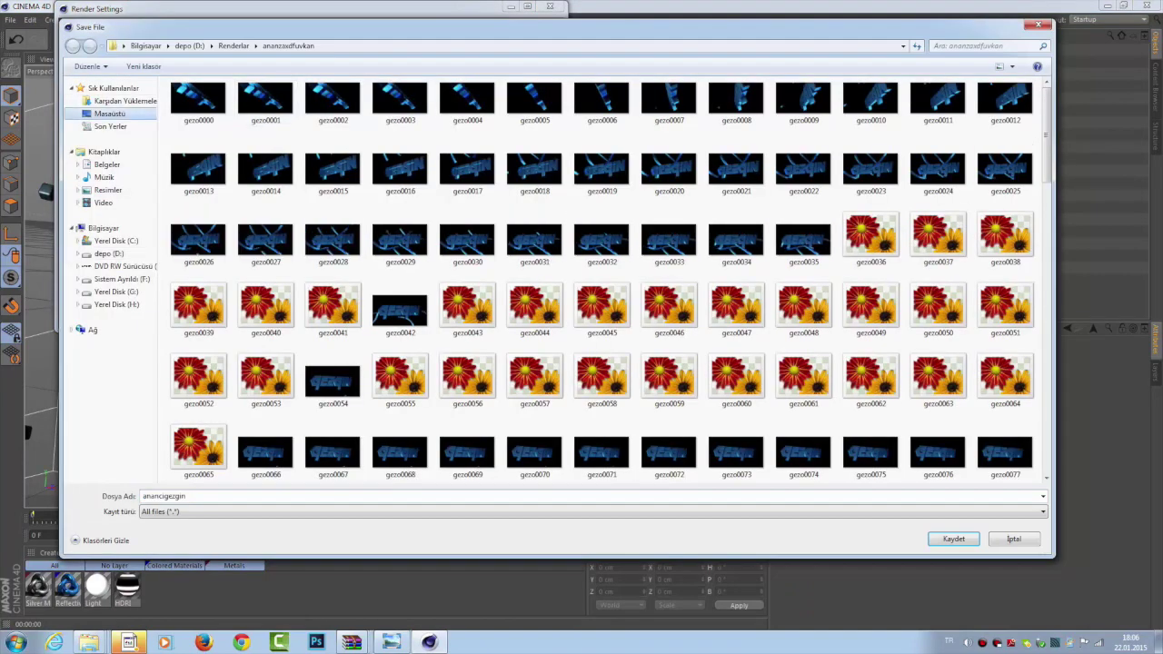
left_click(110, 114)
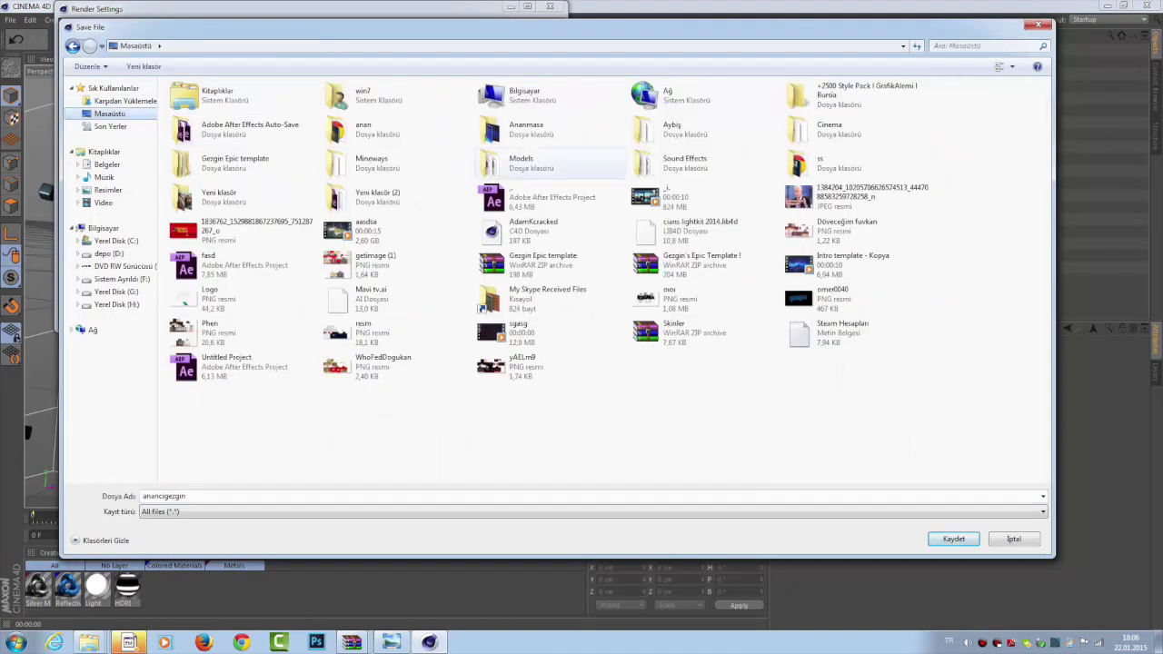
Set the output location to Gezgin Epic template > Gezgin sync template epic !! > Render here.
left_click(374, 264)
left_click(543, 264)
left_click(701, 264)
left_click(235, 163)
double_click(235, 162)
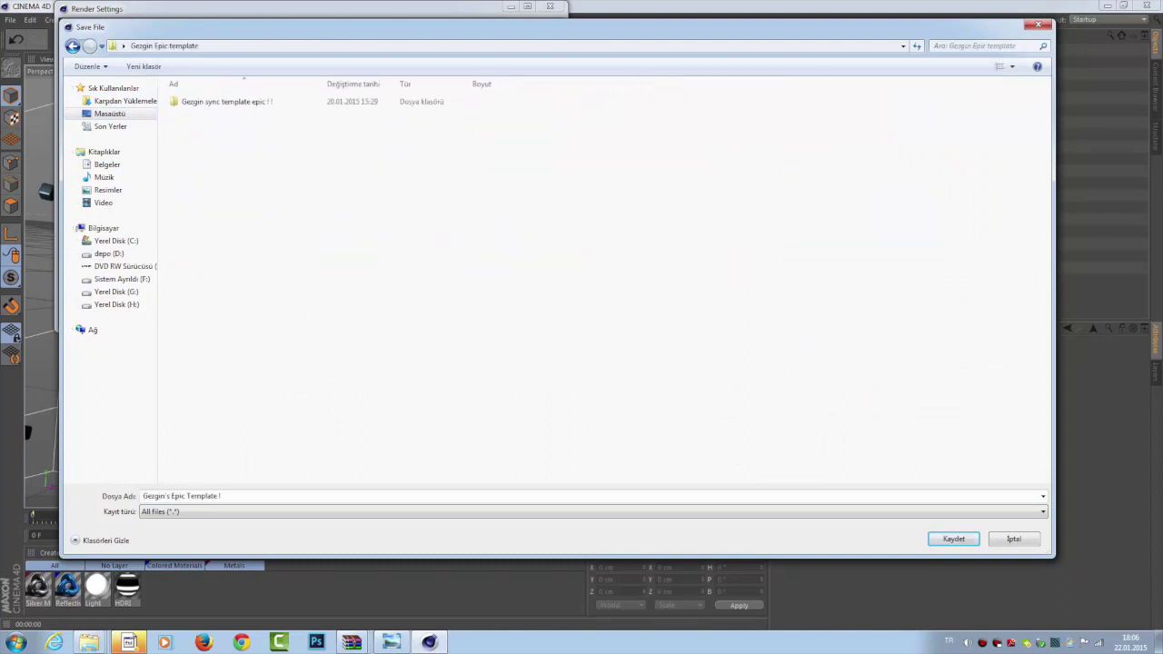
double_click(227, 101)
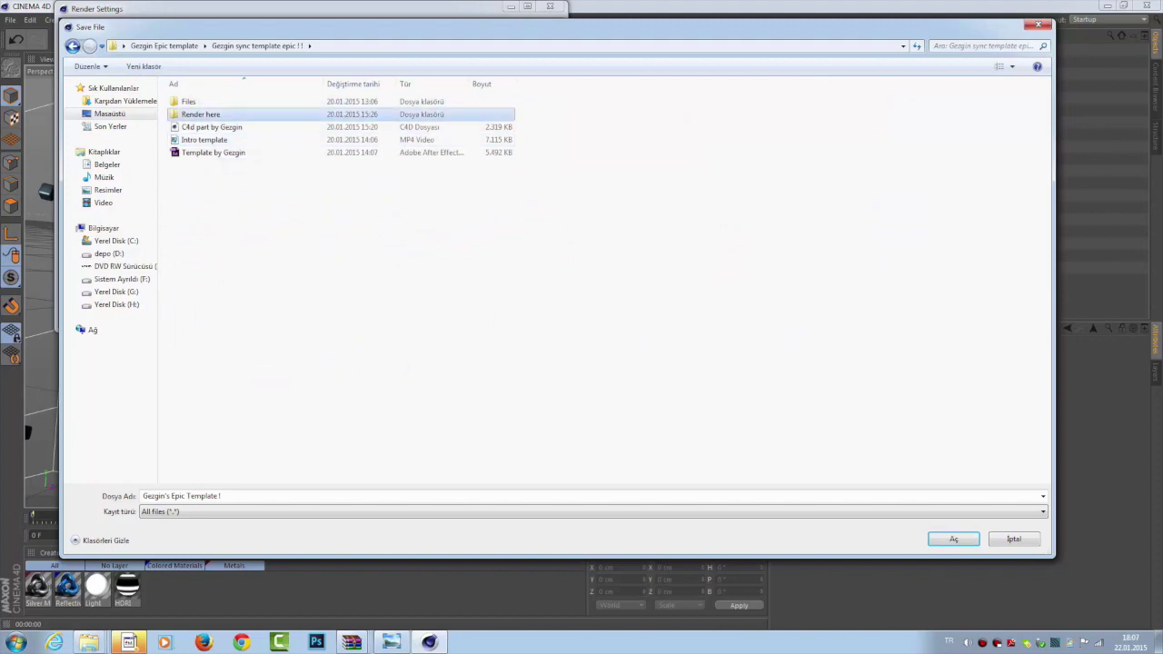
double_click(200, 114)
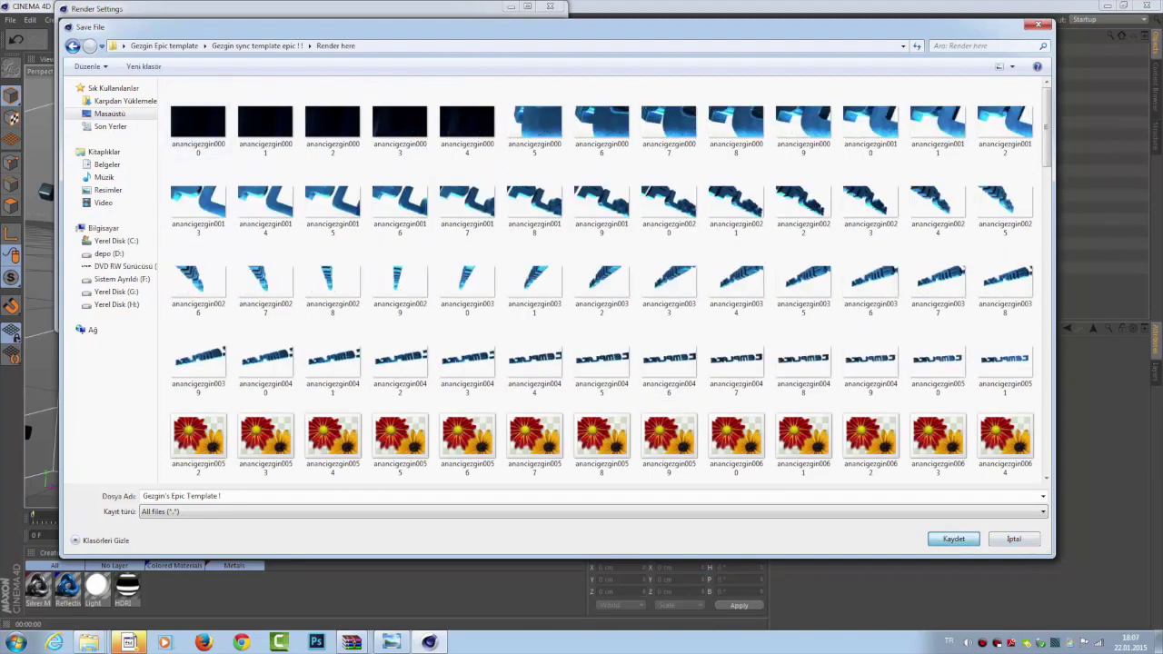
key("Return")
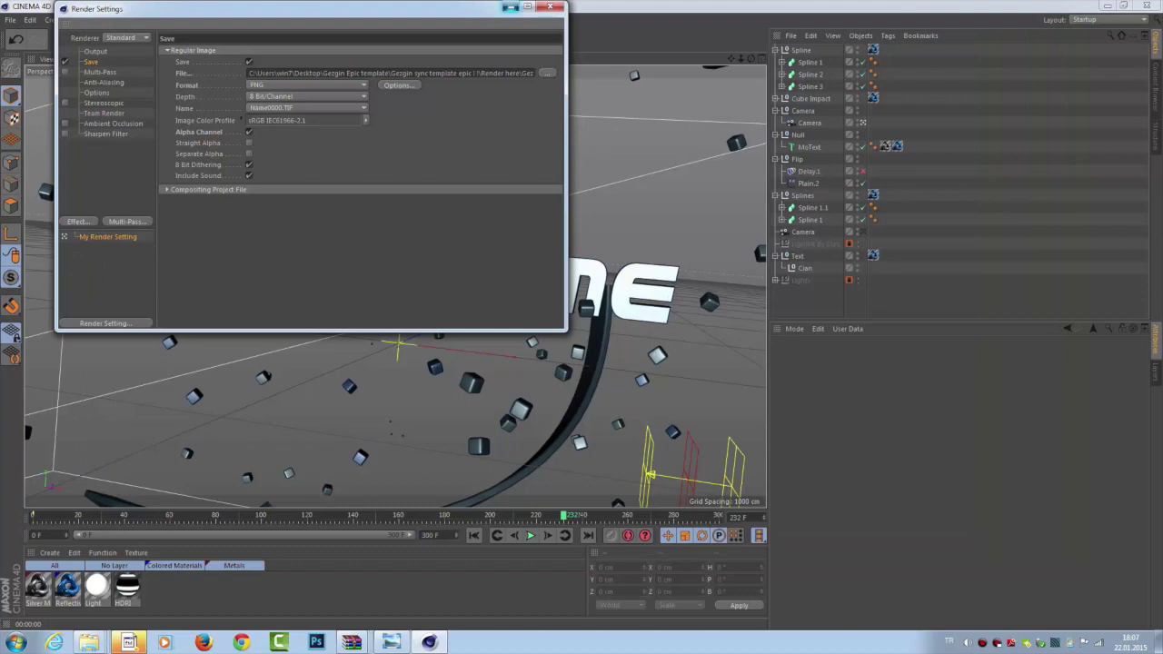
left_click(510, 7)
Render the YOURNAME animation to the Picture Viewer, then open the template's inner folder in Explorer.
left_click(297, 39)
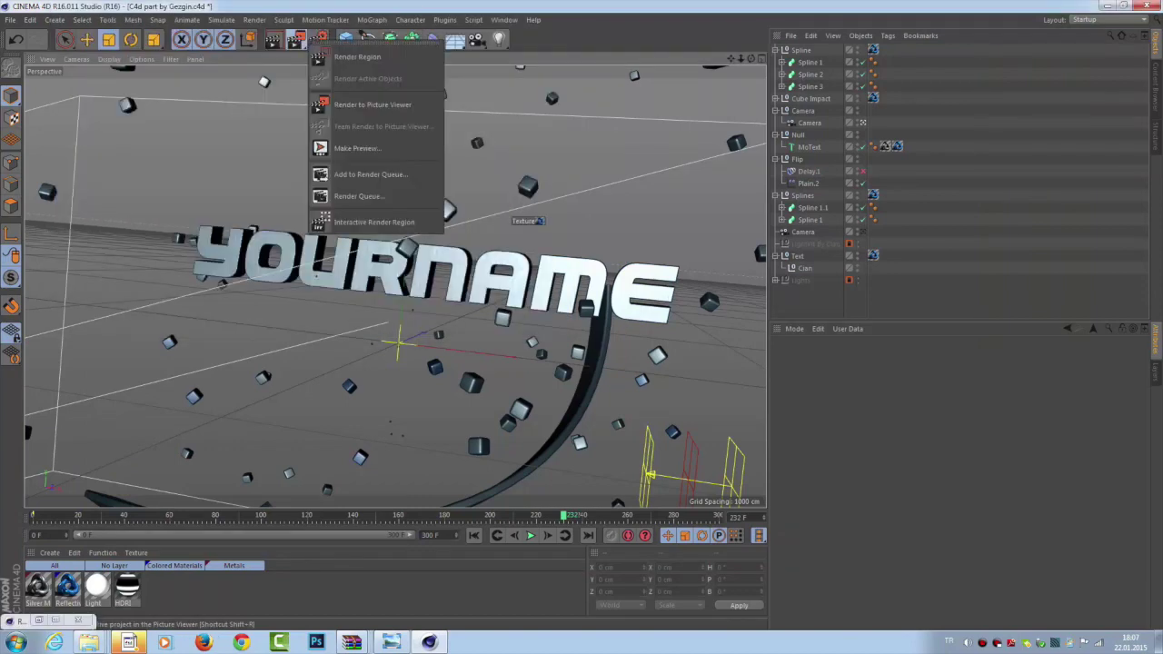
key("Escape")
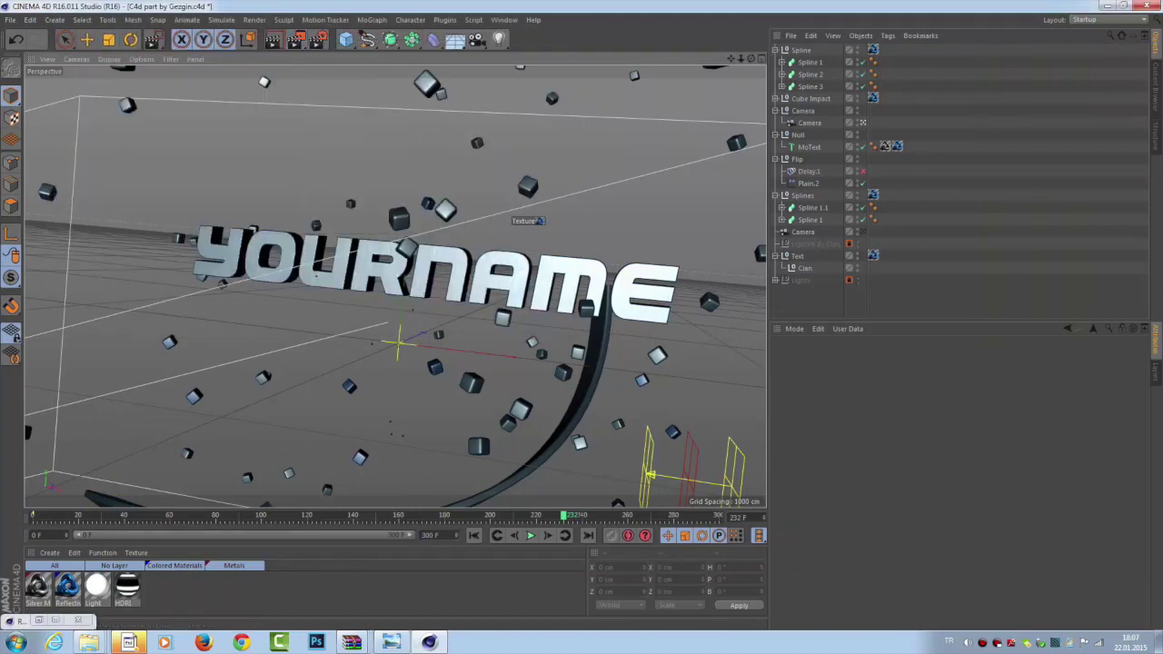
left_click(297, 39)
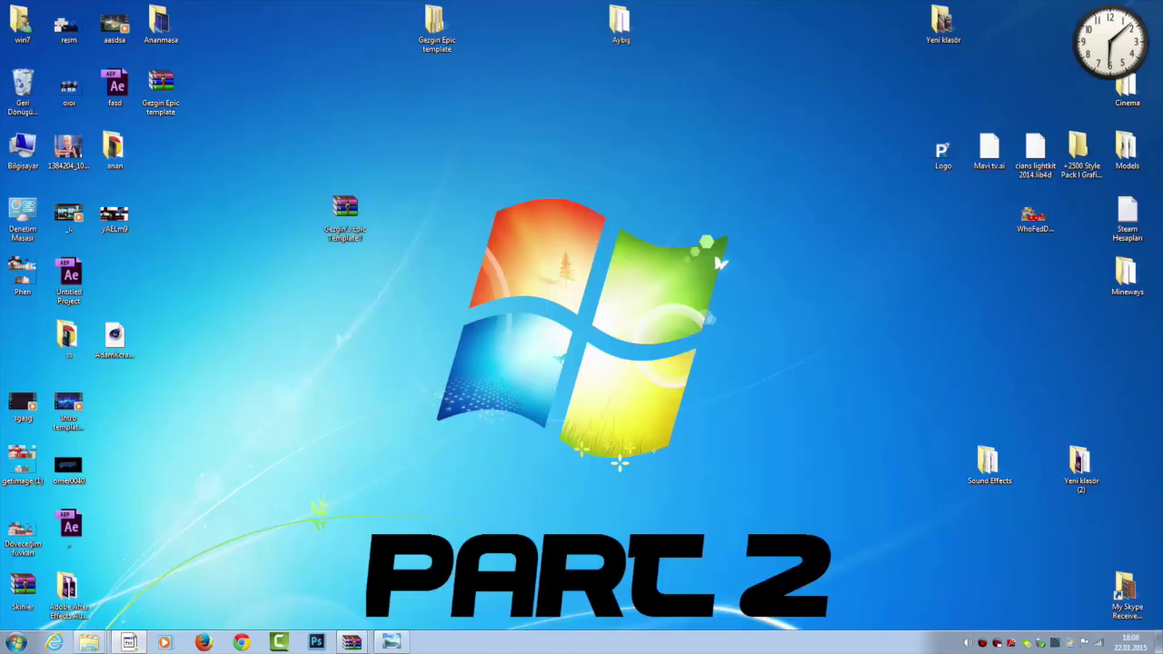
double_click(435, 23)
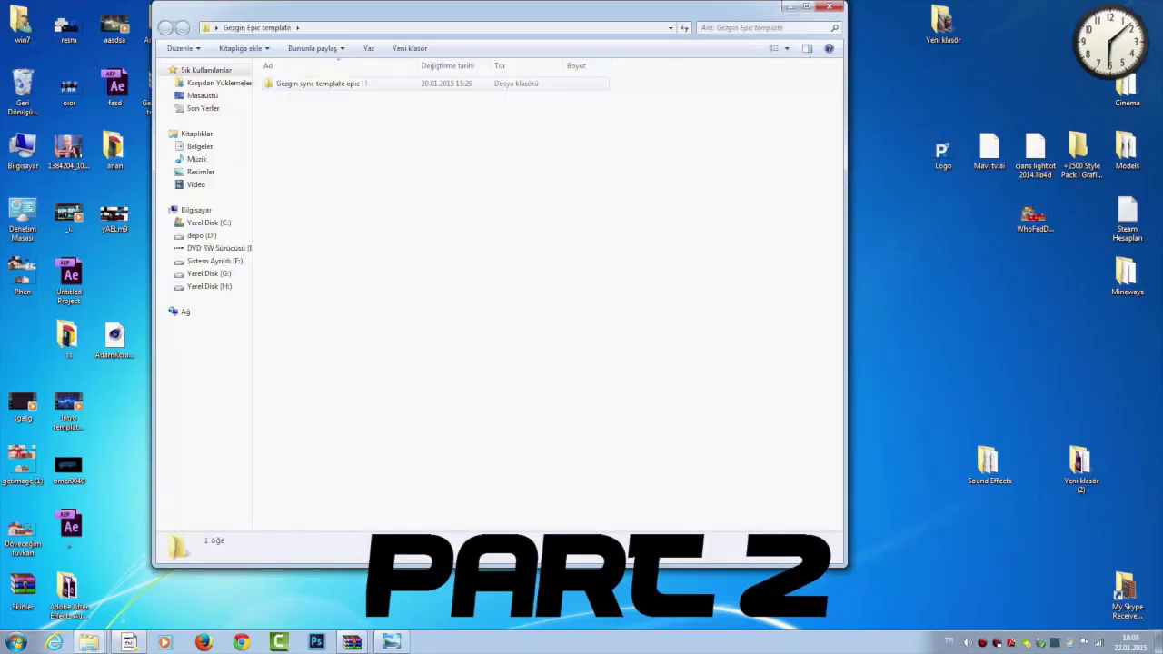
double_click(318, 83)
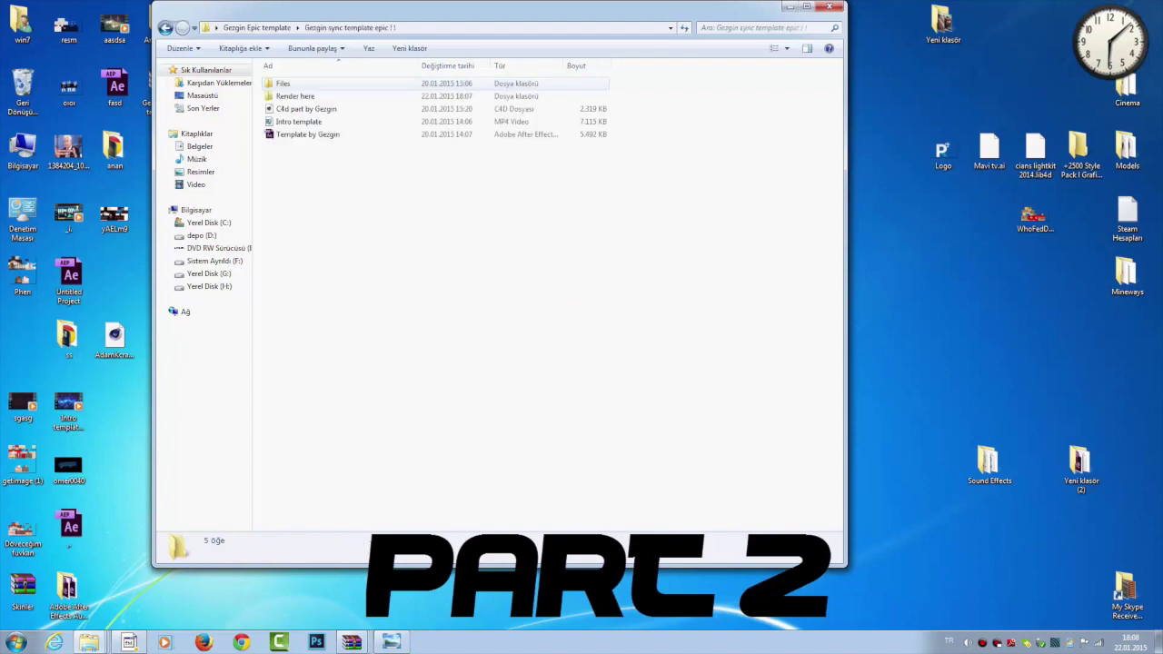
Open the Template by Gezgin.aep project in After Effects CC 2014.
left_click(307, 133)
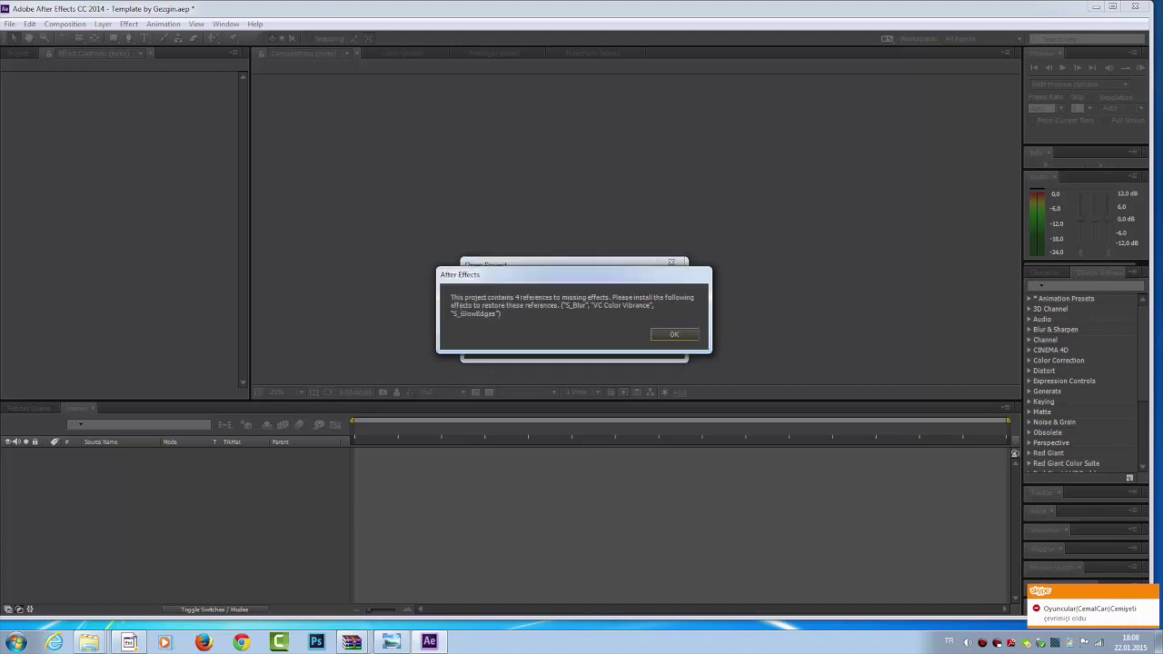
Dismiss the missing-effects and QuickTime warnings and start replacing the Render footage with a file.
key("Return")
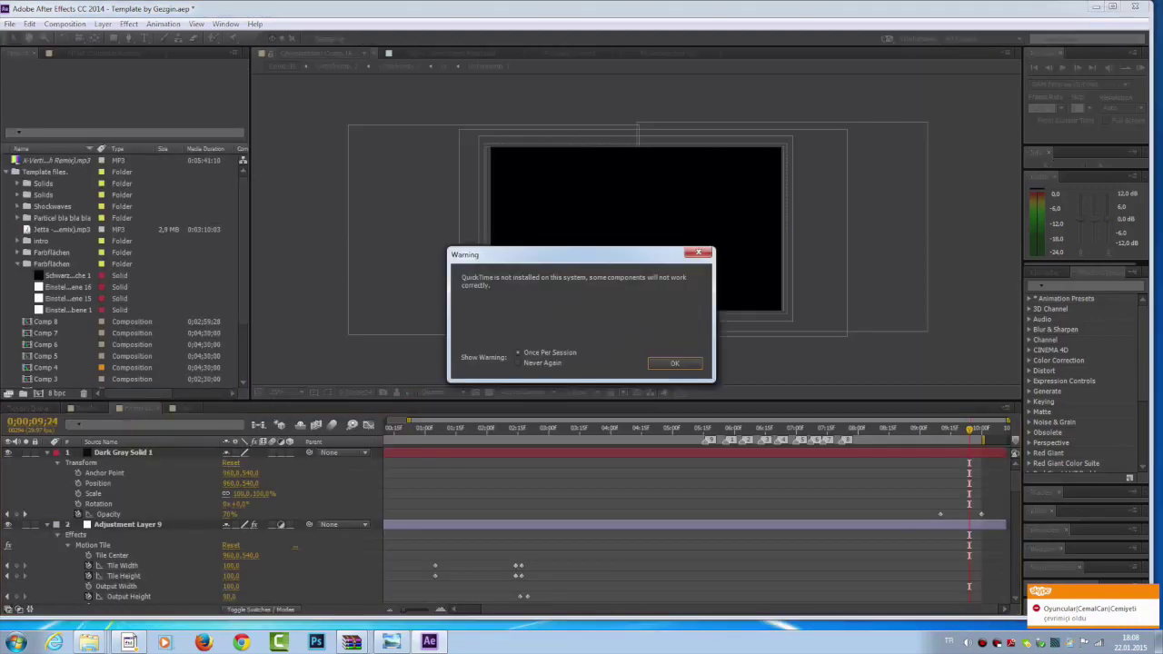
key("Return")
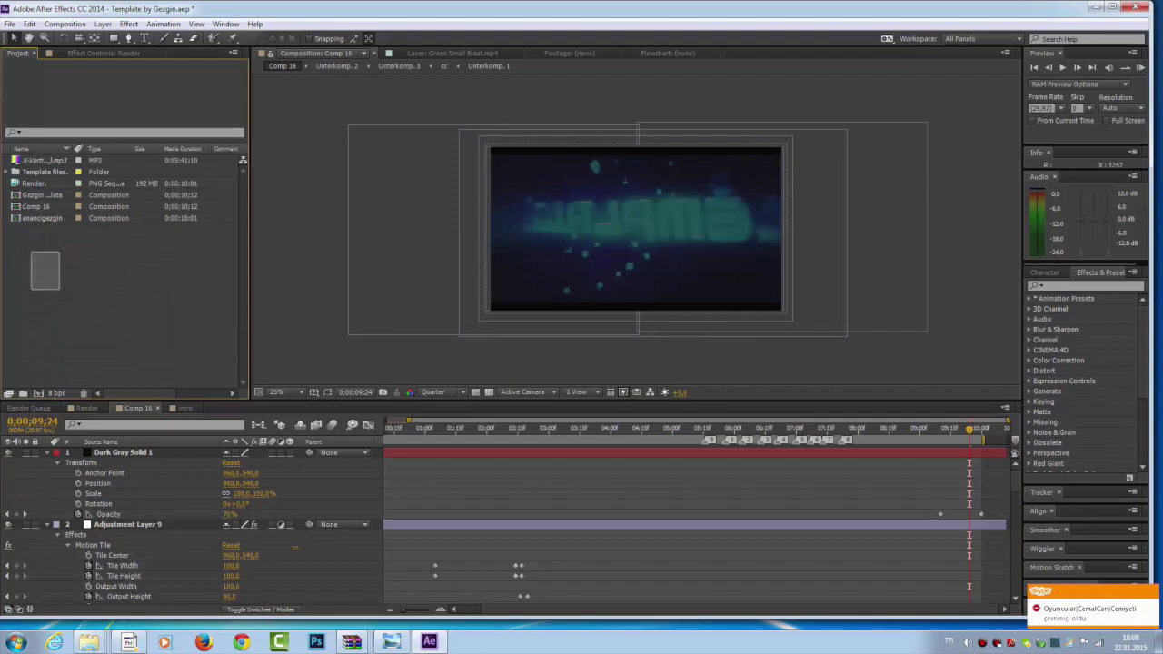
left_click(36, 183)
right_click(37, 183)
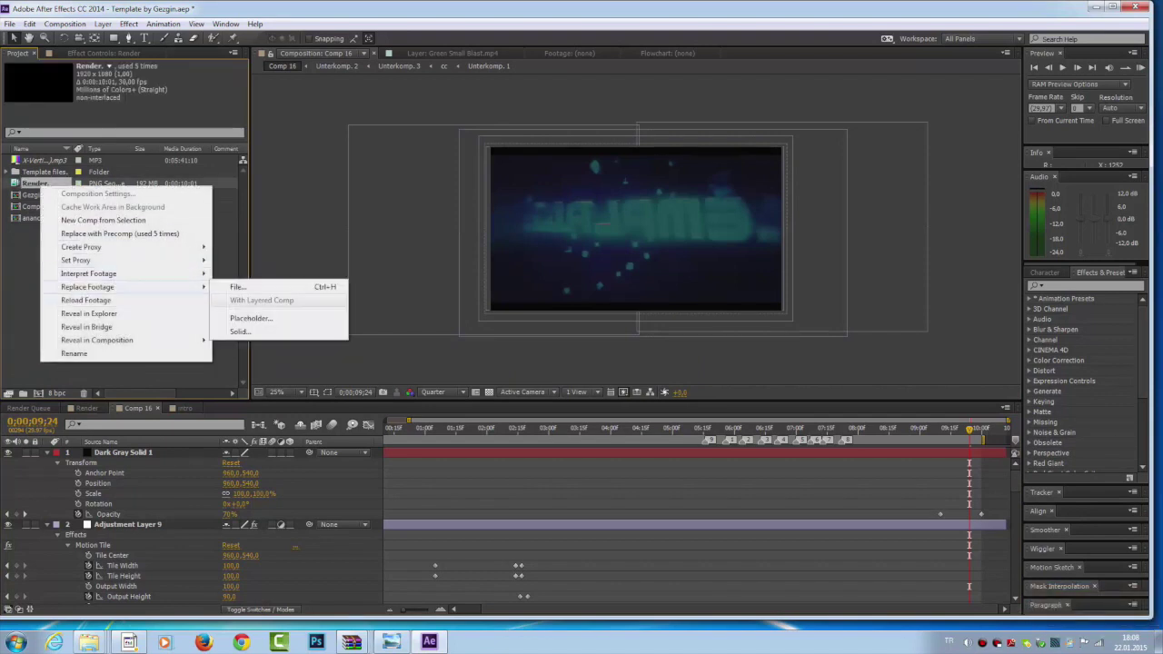
left_click(238, 286)
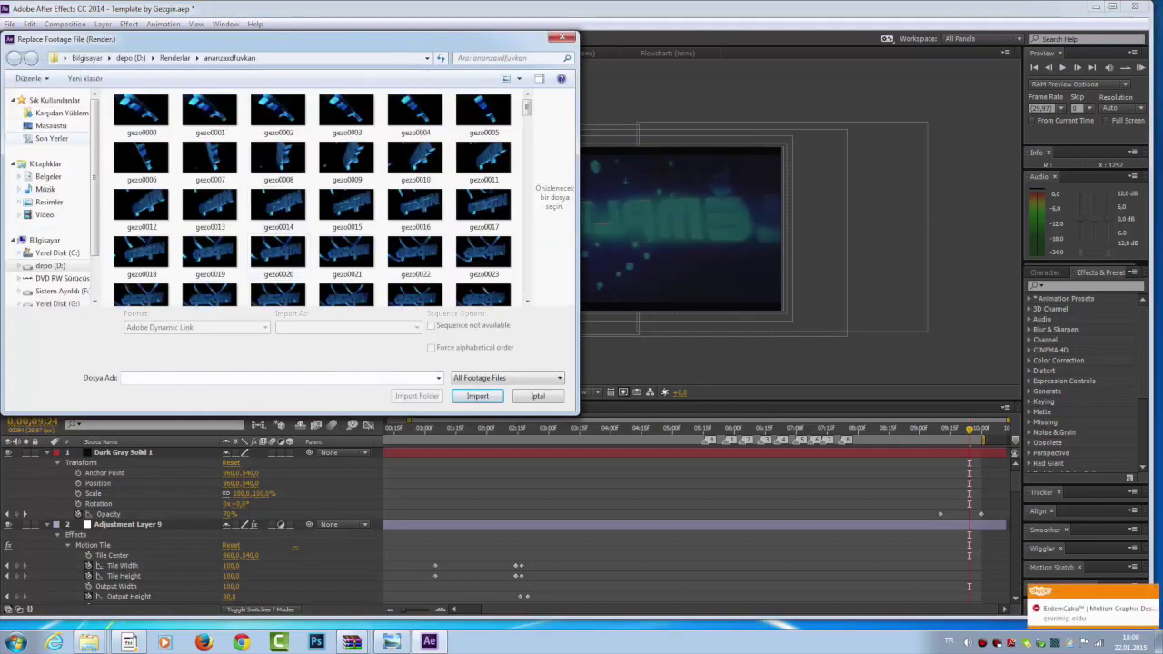
Import the PNG sequence from the Render here folder as the Render footage replacement.
left_click(73, 126)
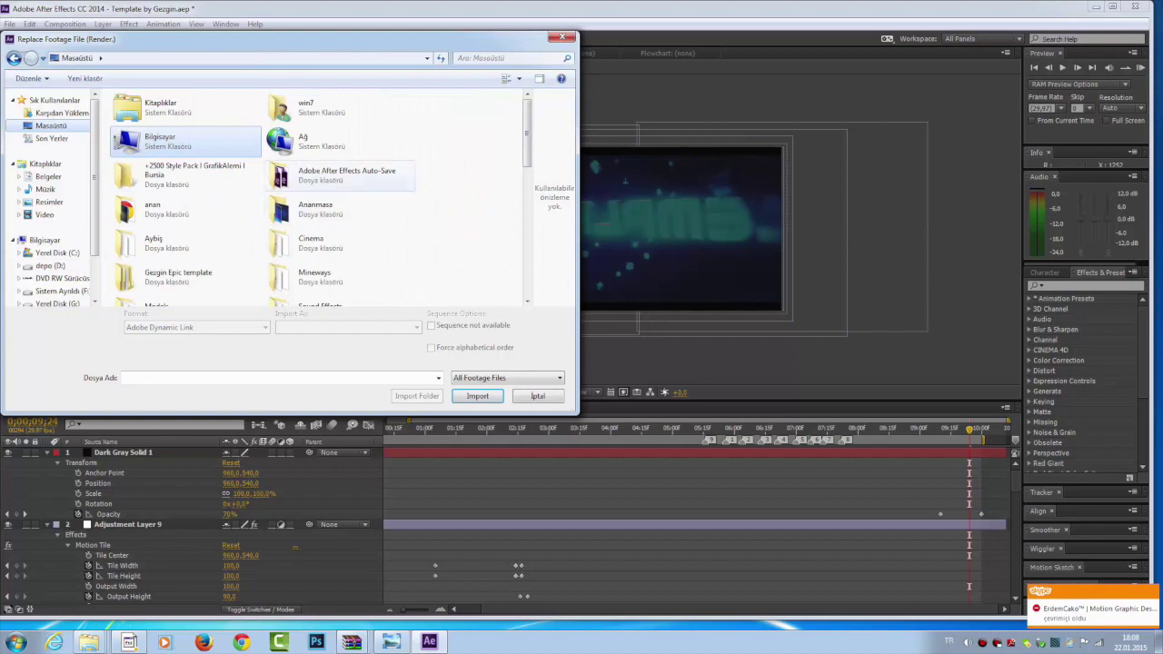
left_click(316, 207)
scroll(318, 196, "down", 5)
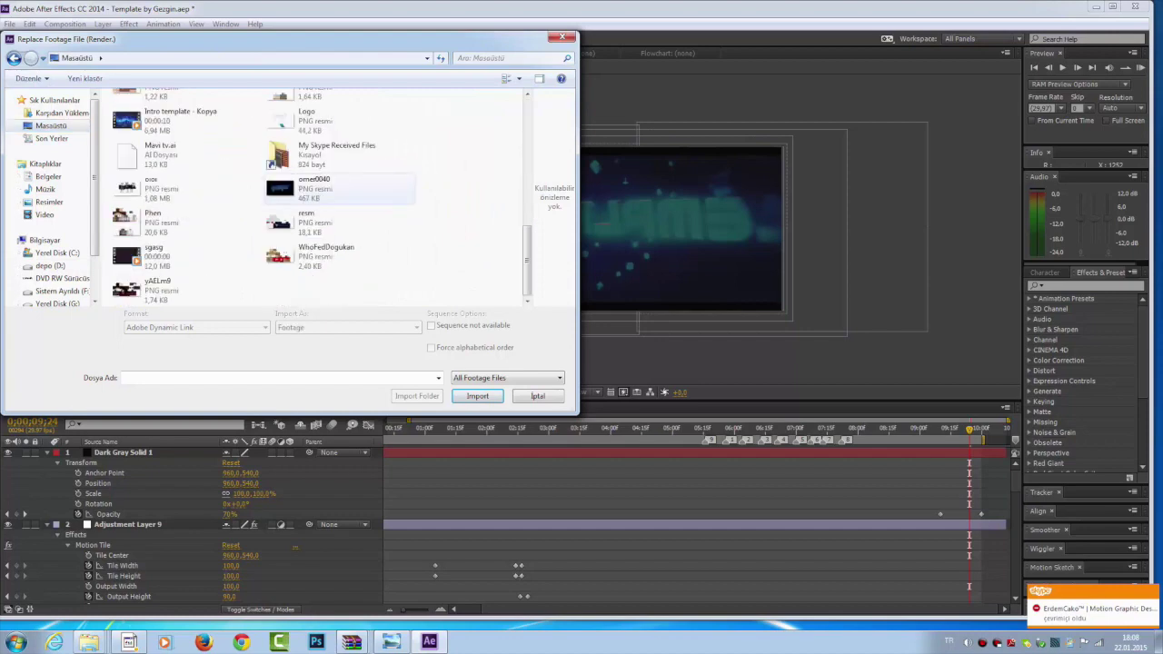
scroll(318, 196, "up", 5)
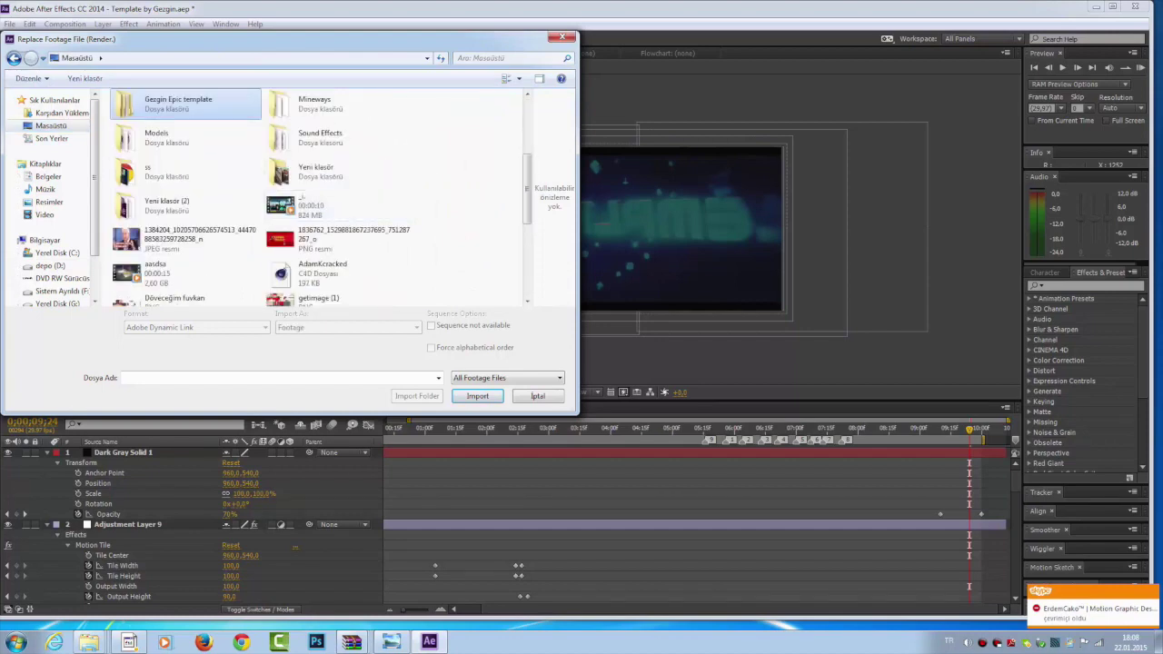
double_click(178, 104)
double_click(172, 112)
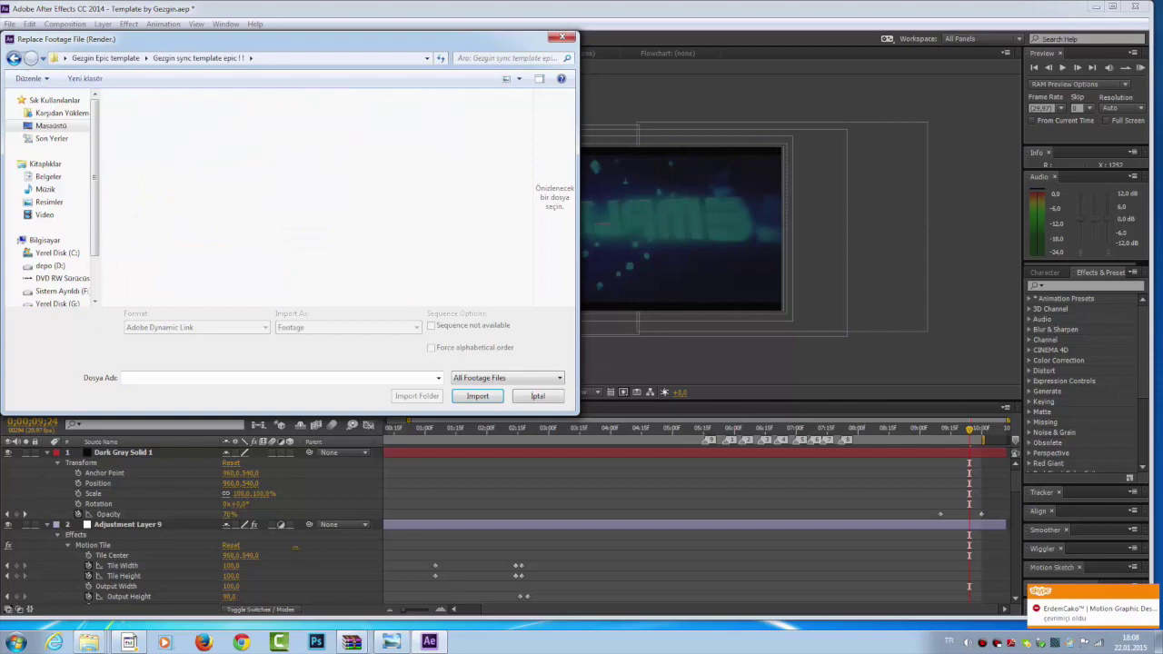
double_click(141, 114)
key("End")
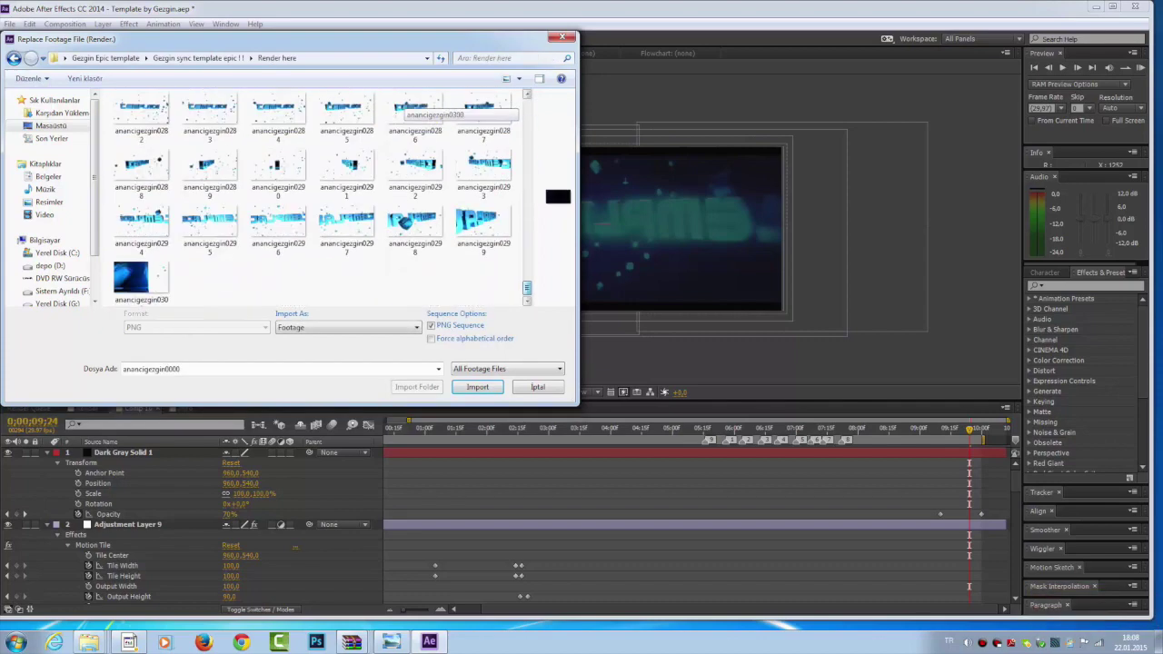
key("Return")
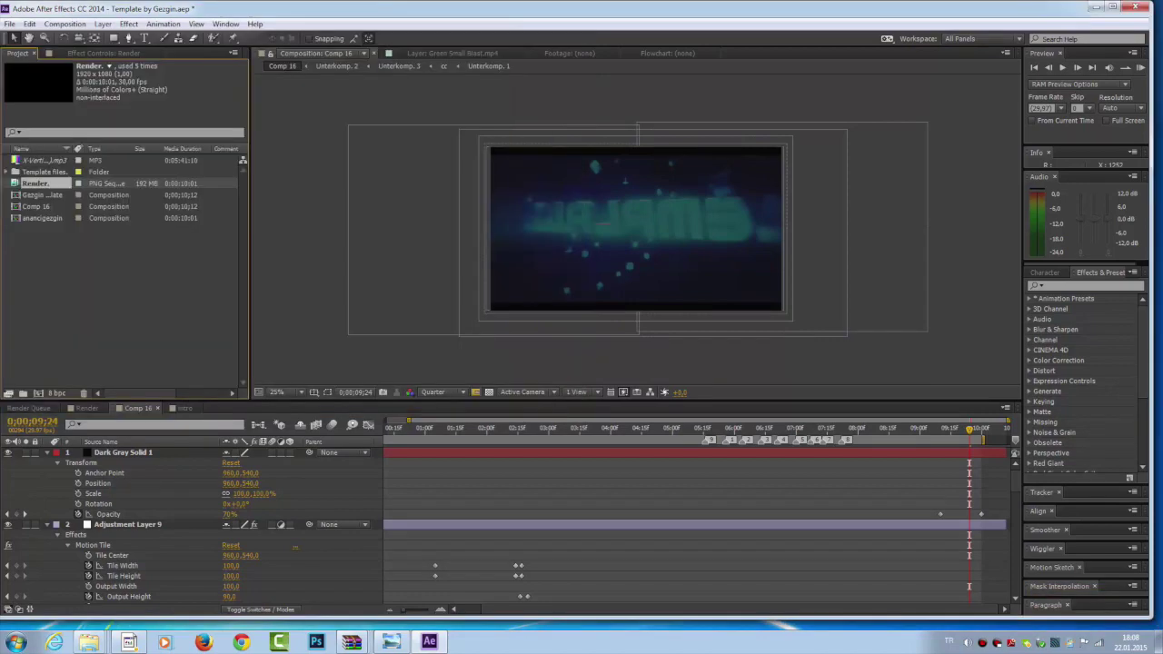
left_click(501, 428)
Preview the new text, then queue Comp 16 to render as Name.avi on the desktop.
left_click_drag(500, 428, 735, 428)
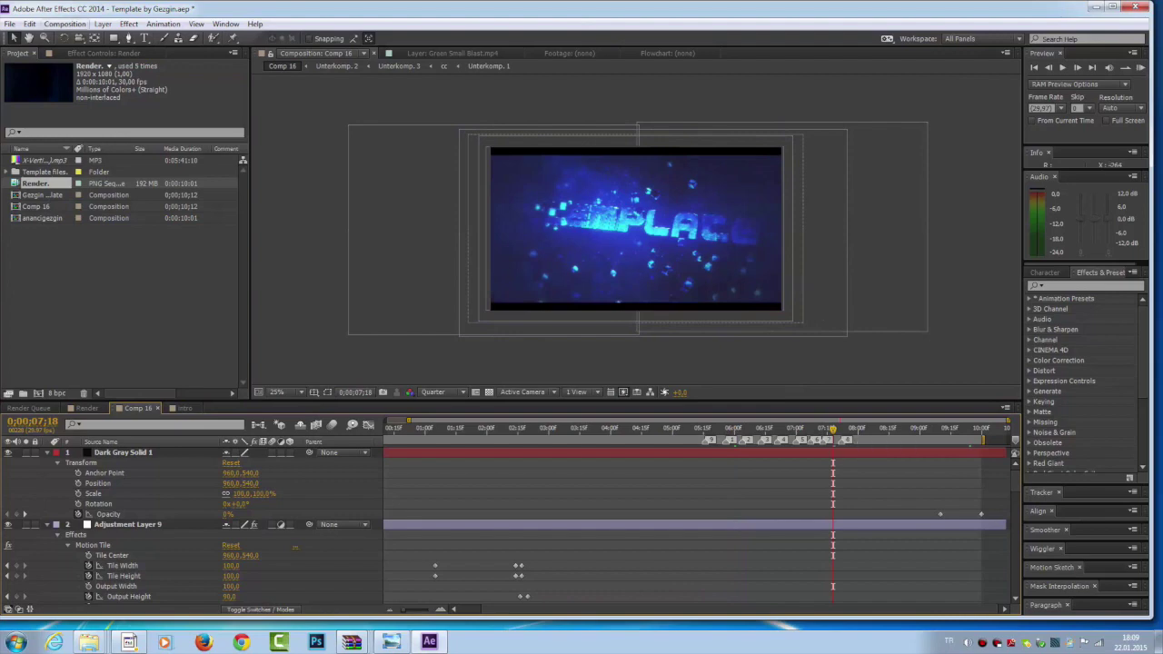
left_click(64, 24)
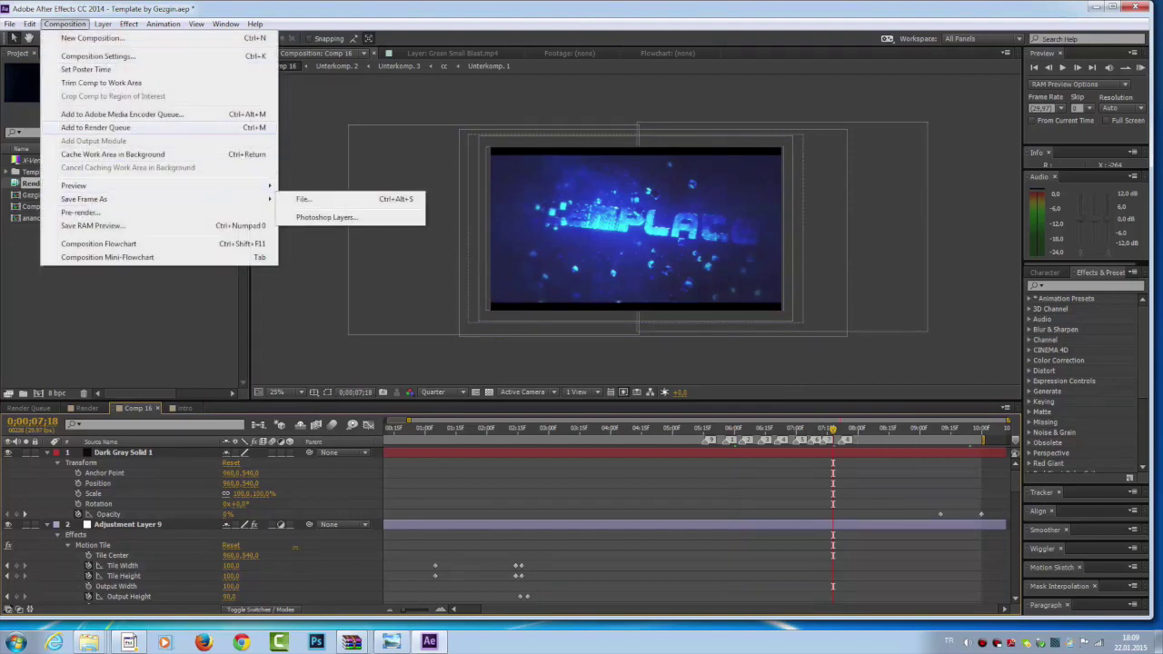
left_click(95, 127)
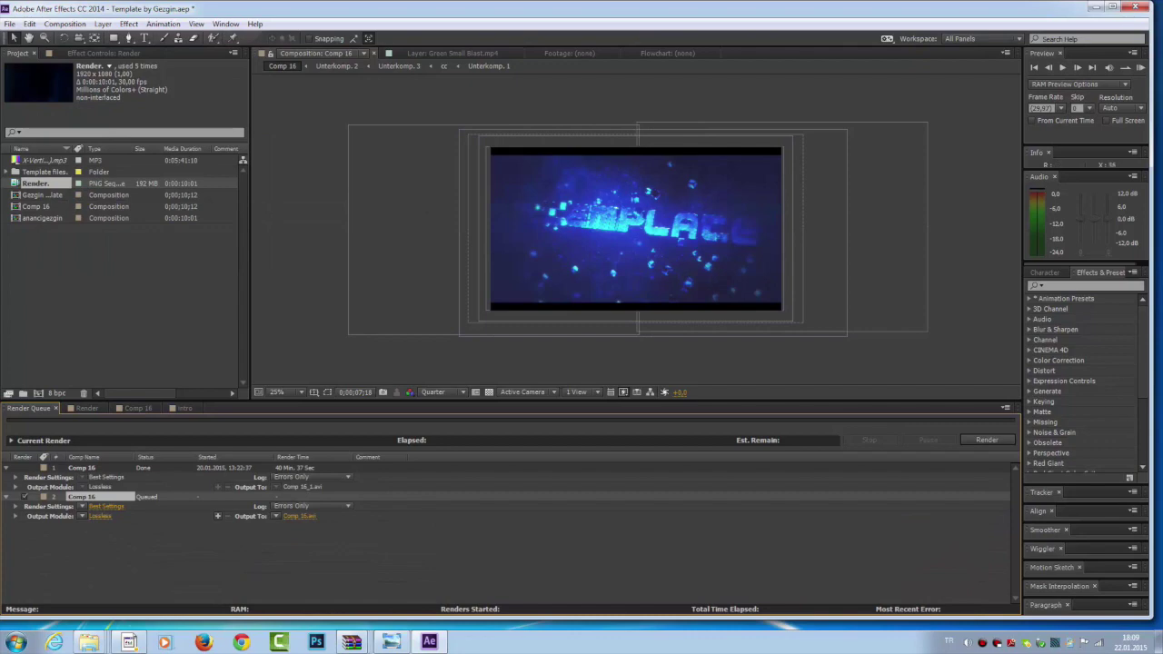
left_click(300, 516)
left_click(51, 125)
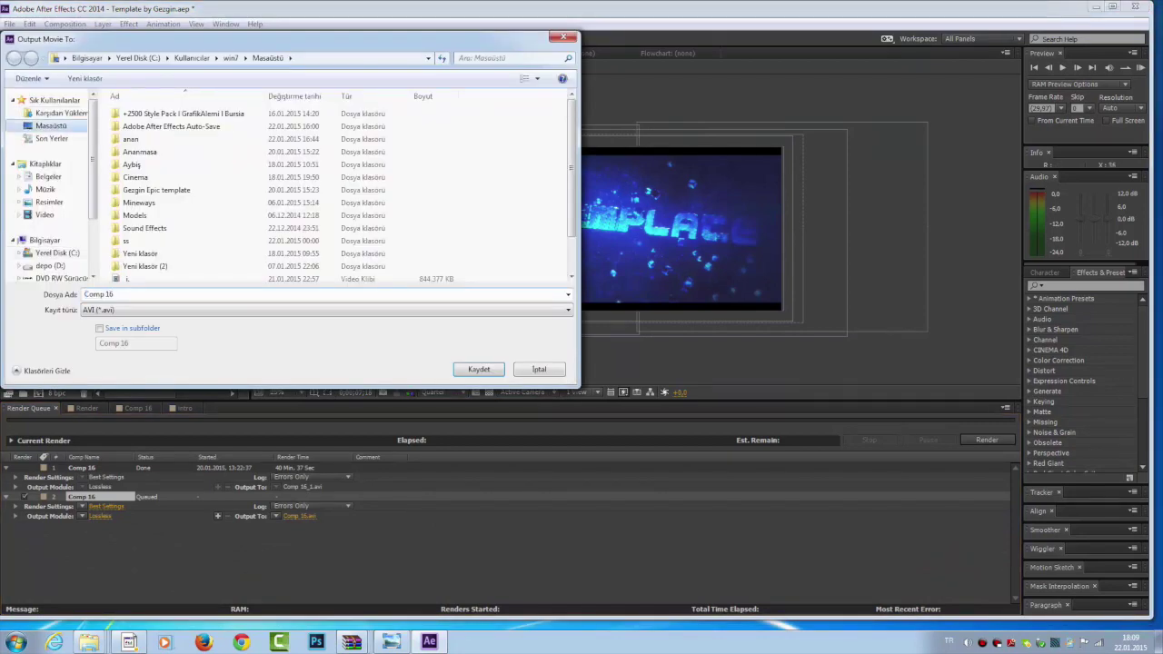
left_click(479, 369)
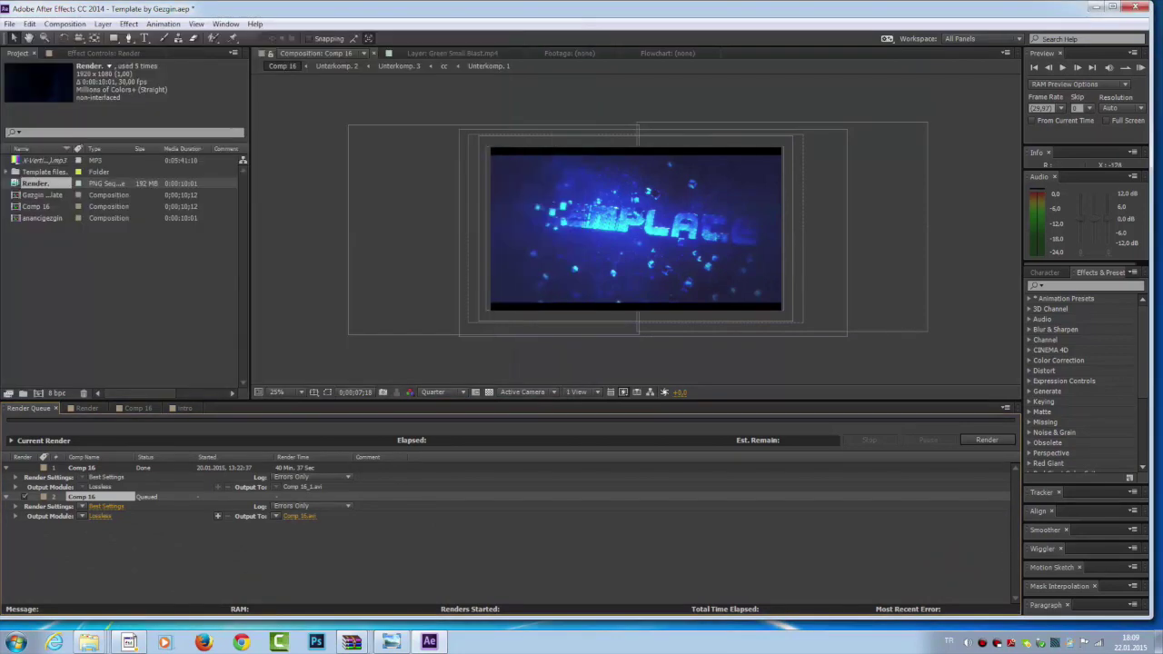
left_click(300, 516)
type("Name")
key("Return")
Start the render, dismiss the missing-footage warning, stop it, and close After Effects without saving.
left_click(987, 440)
key("Return")
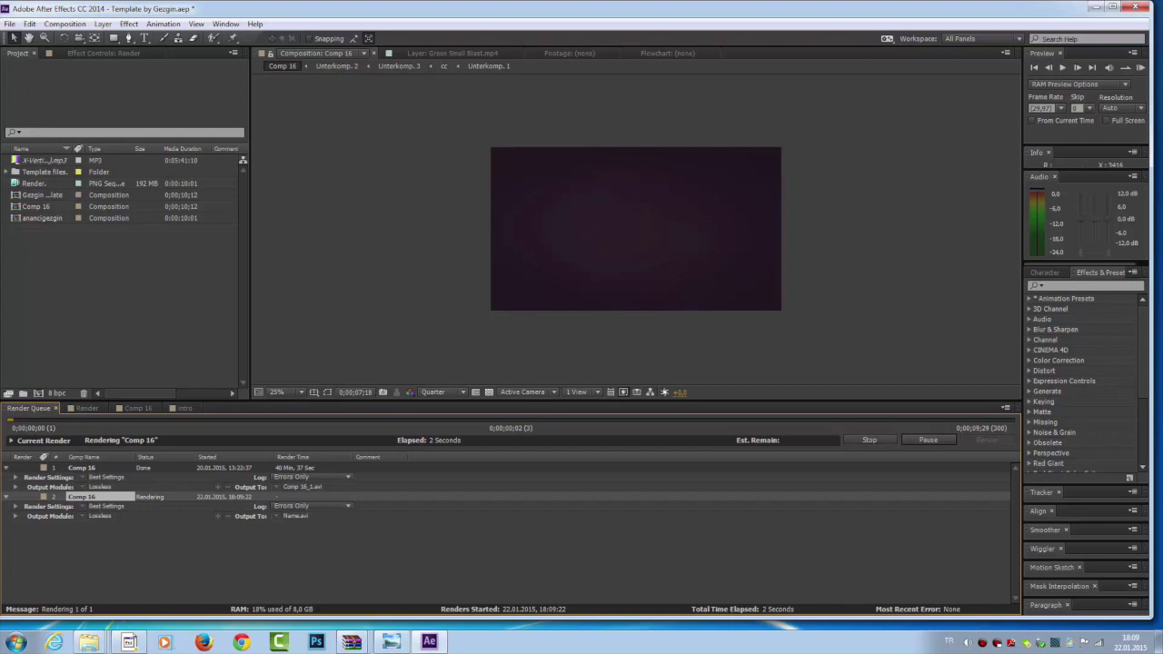
left_click(870, 440)
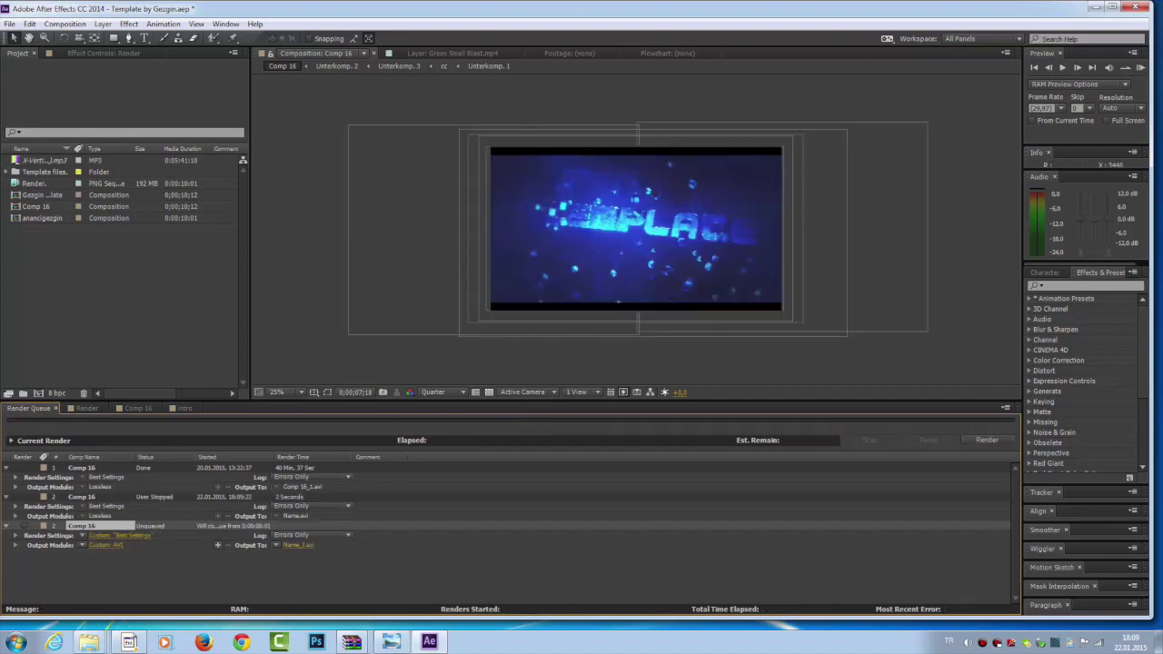
left_click(1135, 8)
key("n")
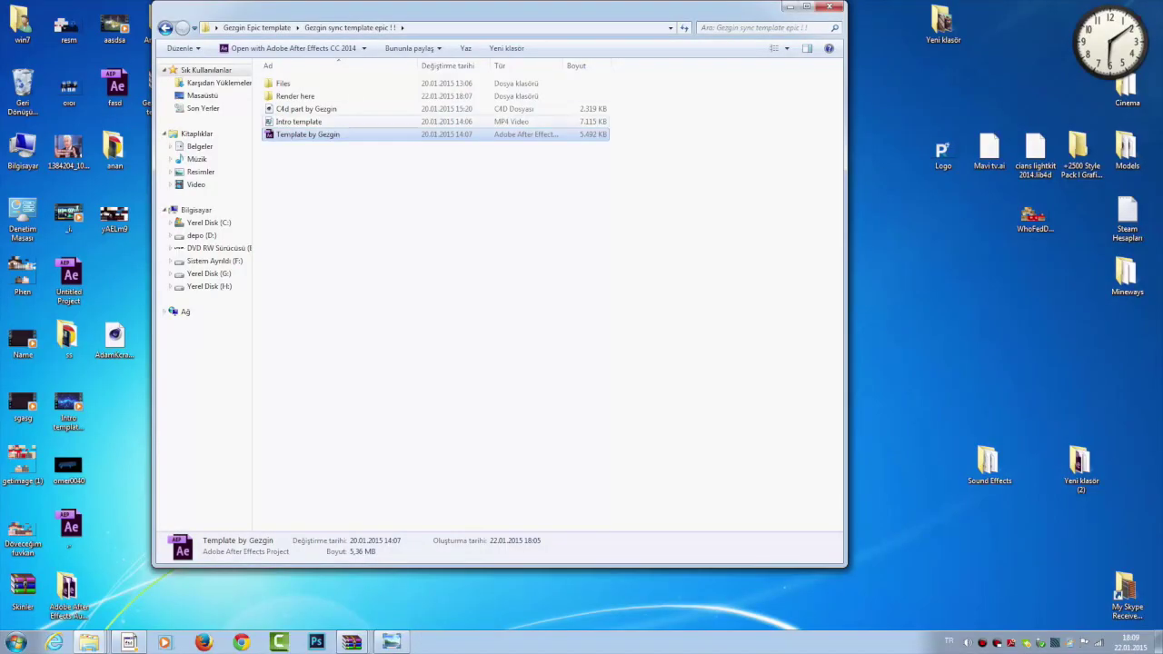
Play the Intro template video in Windows Media Player through to its end card.
double_click(299, 120)
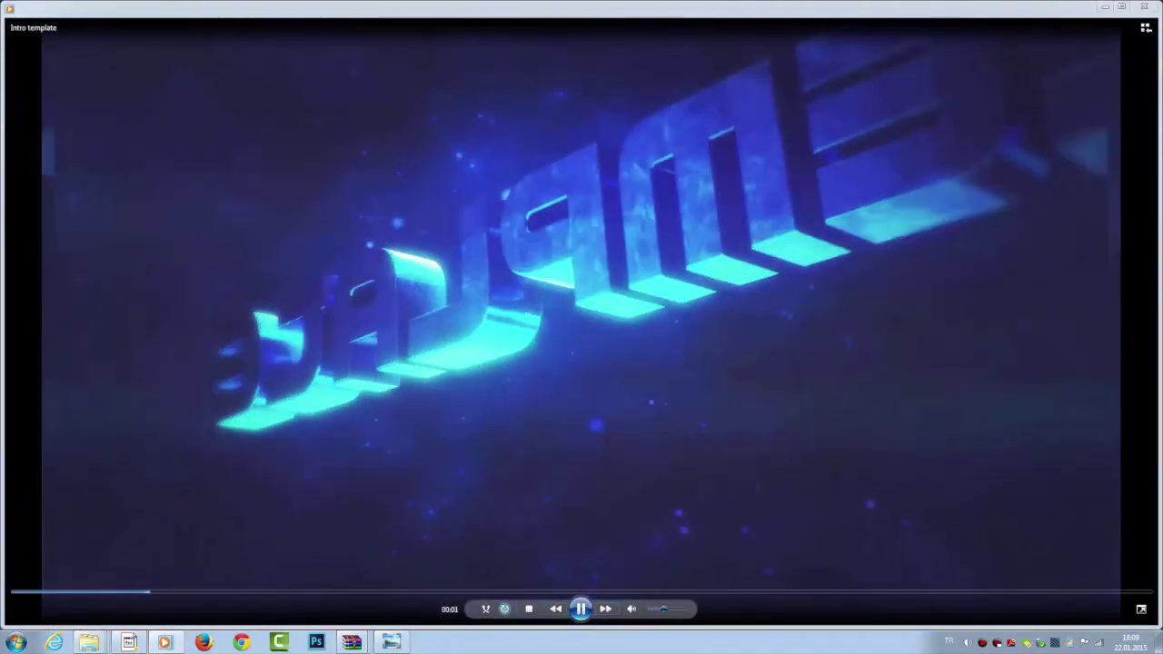